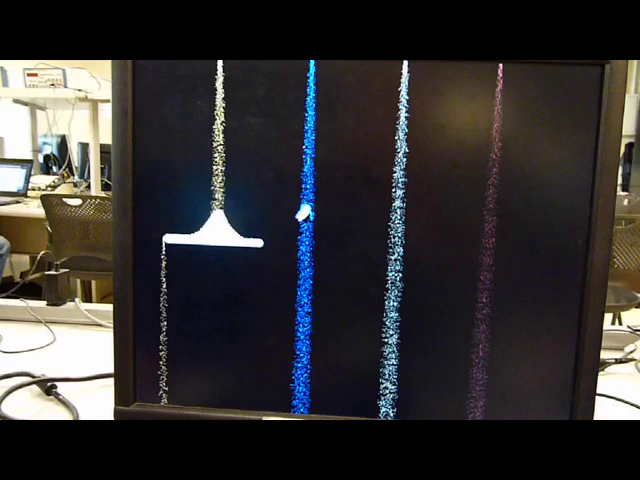
# Draw two-stroke ^-shaped walls beneath the blue stream and a wedge under the third stream
pyautogui.moveTo(303, 213); pyautogui.dragTo(276, 243)
pyautogui.moveTo(315, 213); pyautogui.dragTo(338, 236)
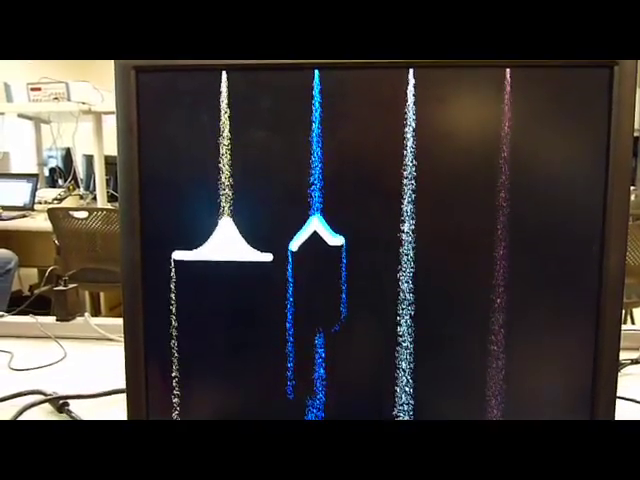
pyautogui.moveTo(404, 230)
pyautogui.mouseDown()
pyautogui.moveTo(386, 246)
pyautogui.moveTo(420, 246)
pyautogui.mouseUp()
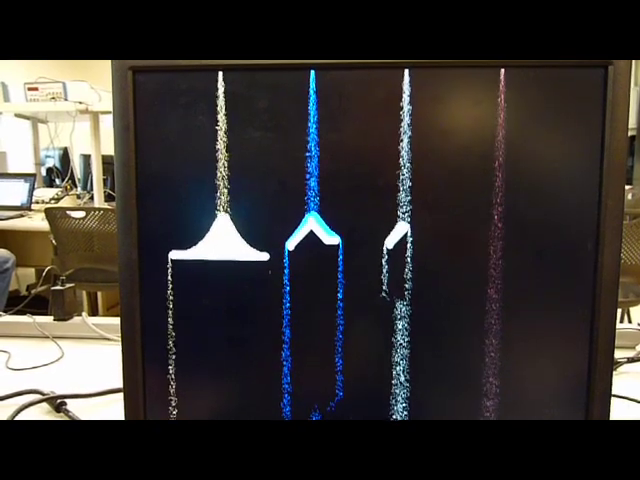
# Draw a ^ wedge under the pink stream and a U-shaped trough between the third and blue wedges
pyautogui.click(493, 232)
pyautogui.moveTo(493, 232)
pyautogui.mouseDown()
pyautogui.moveTo(480, 246)
pyautogui.moveTo(508, 246)
pyautogui.mouseUp()
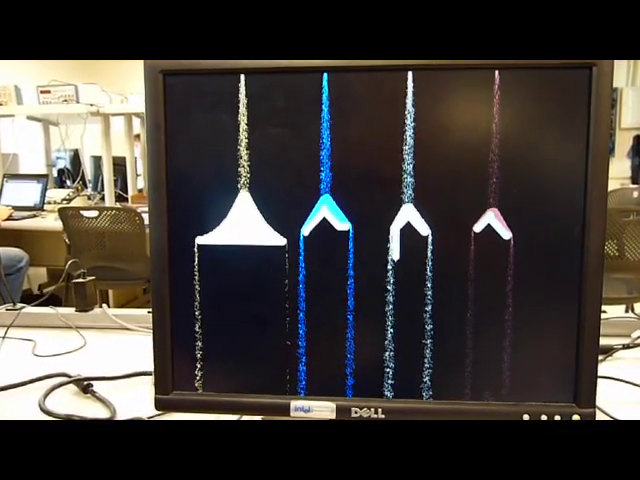
pyautogui.moveTo(383, 268)
pyautogui.mouseDown()
pyautogui.moveTo(395, 268)
pyautogui.moveTo(360, 268)
pyautogui.moveTo(348, 232)
pyautogui.mouseUp()
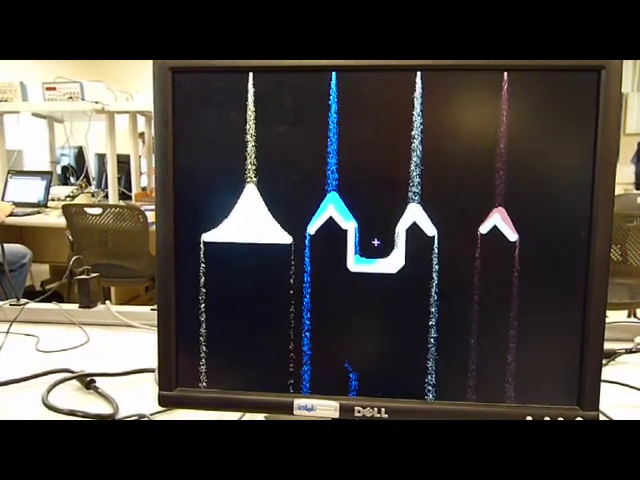